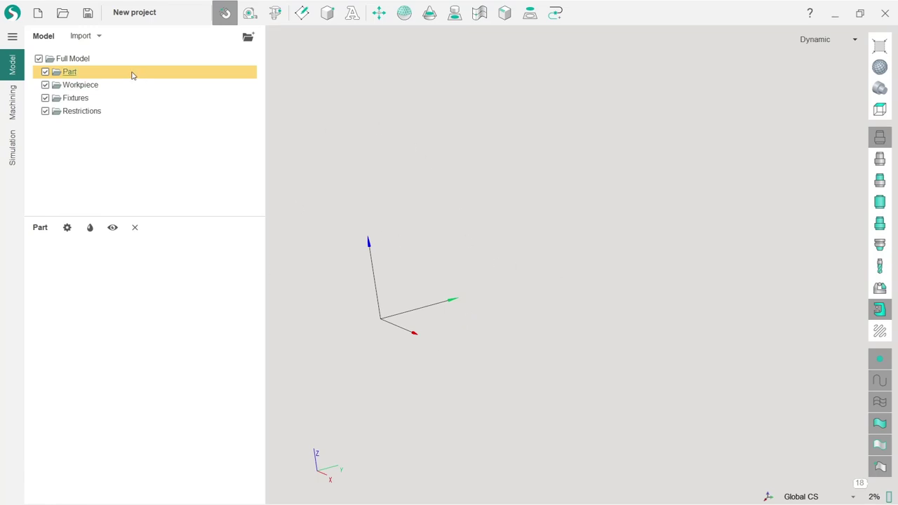
Step: Open MachineMaker and set the new project's machine type to Robot cell
{"action": "middle_click_drag", "start_coordinate": [472, 360], "coordinate": [449, 314]}
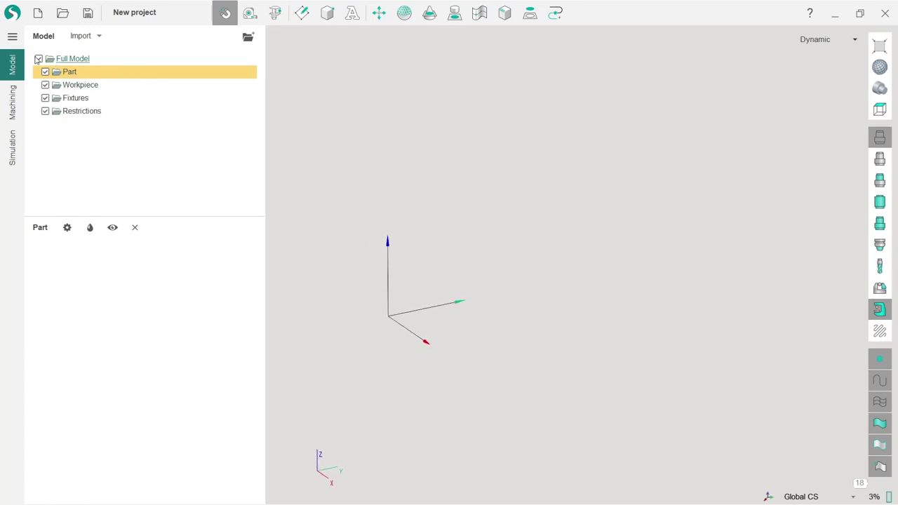
{"action": "left_click", "coordinate": [15, 44]}
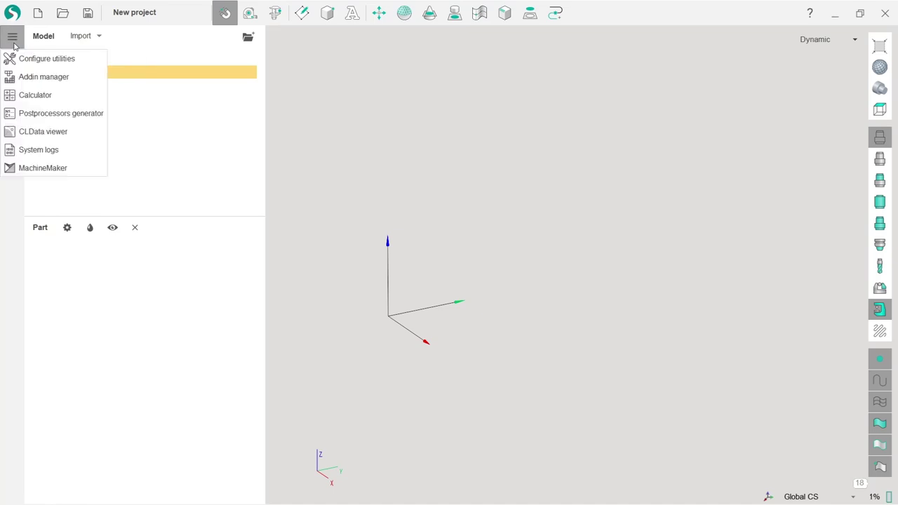
{"action": "left_click", "coordinate": [47, 171]}
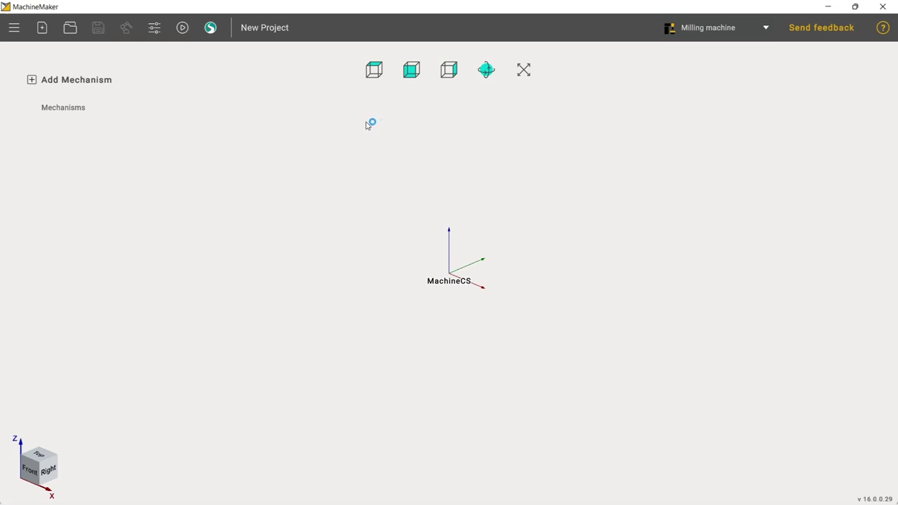
{"action": "left_click", "coordinate": [706, 33]}
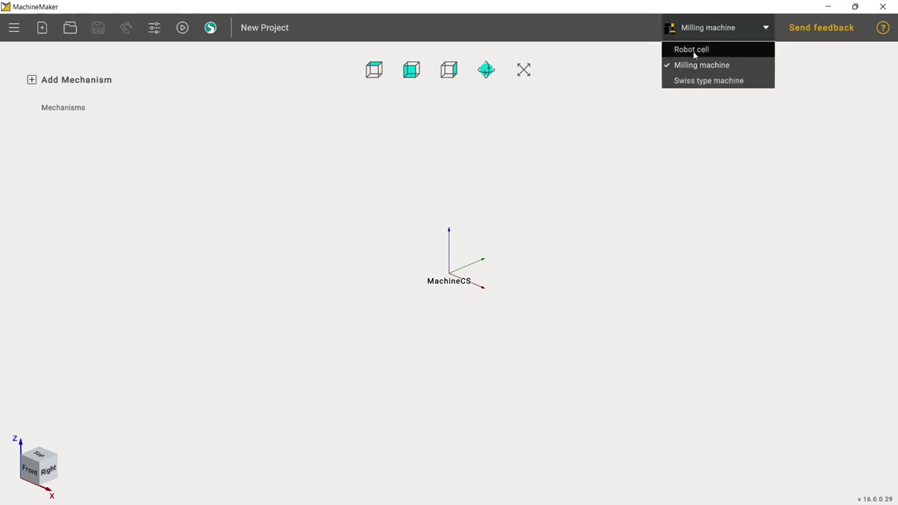
{"action": "left_click", "coordinate": [694, 52]}
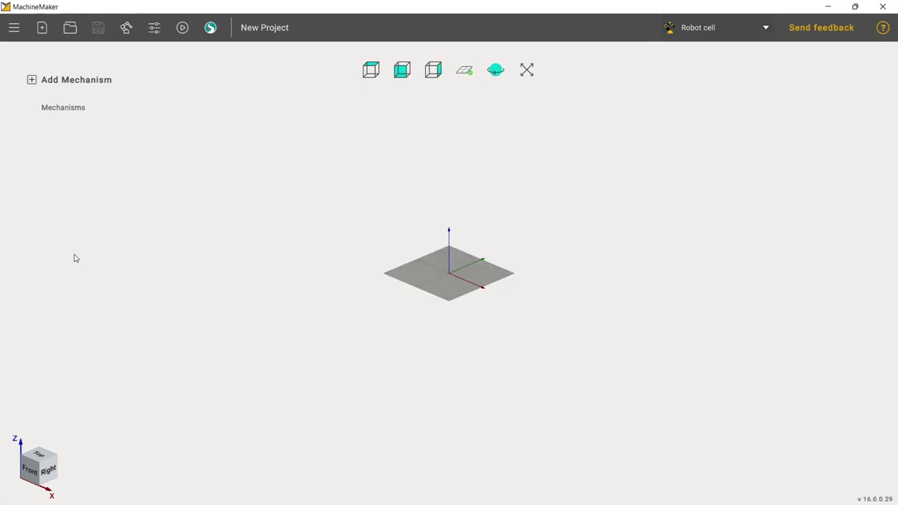
Step: Search the online mechanisms library for the "kr 150" robots and add the Kuka KR 150-2 to the cell
{"action": "left_click", "coordinate": [126, 28]}
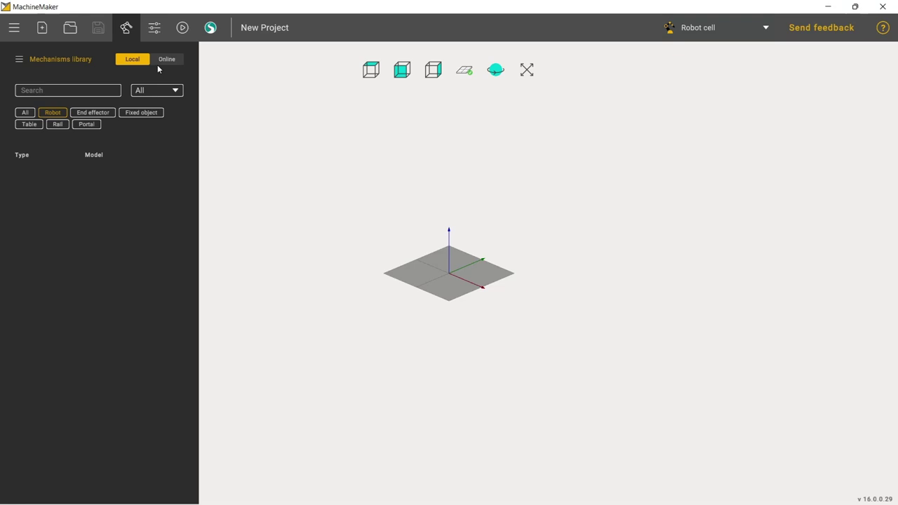
{"action": "left_click", "coordinate": [162, 63]}
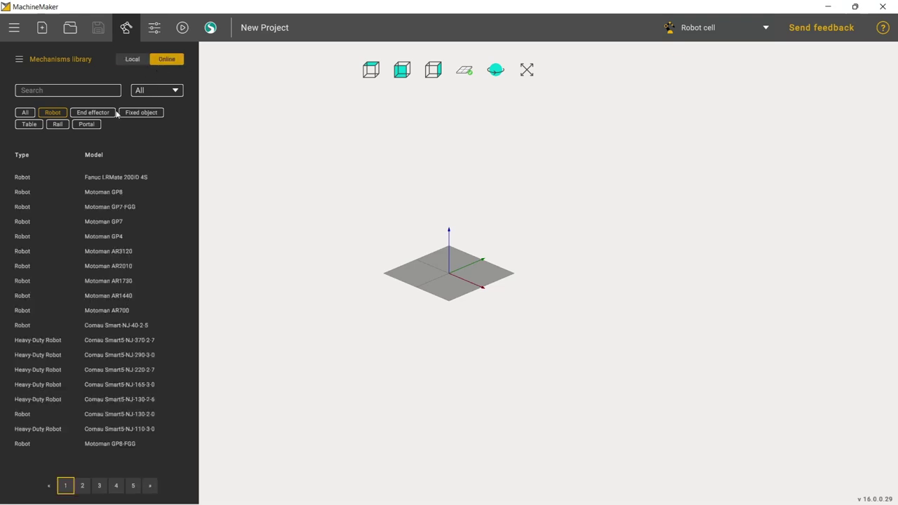
{"action": "left_click", "coordinate": [26, 117]}
{"action": "left_click", "coordinate": [52, 116]}
{"action": "type", "text": "kr 150"}
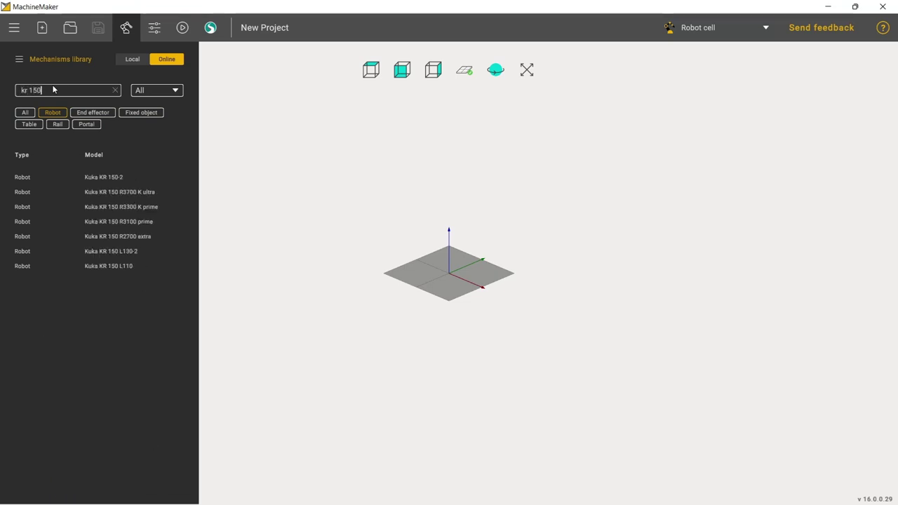
{"action": "left_click", "coordinate": [56, 180]}
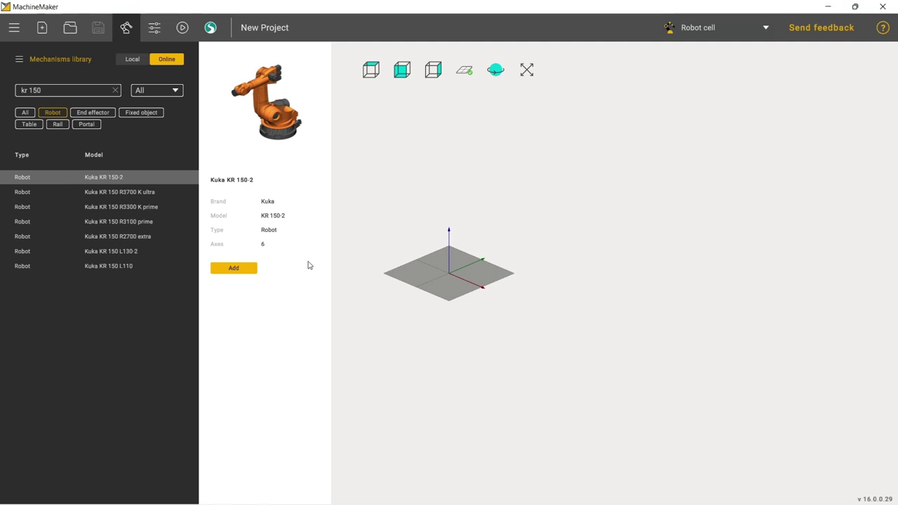
{"action": "left_click", "coordinate": [235, 269]}
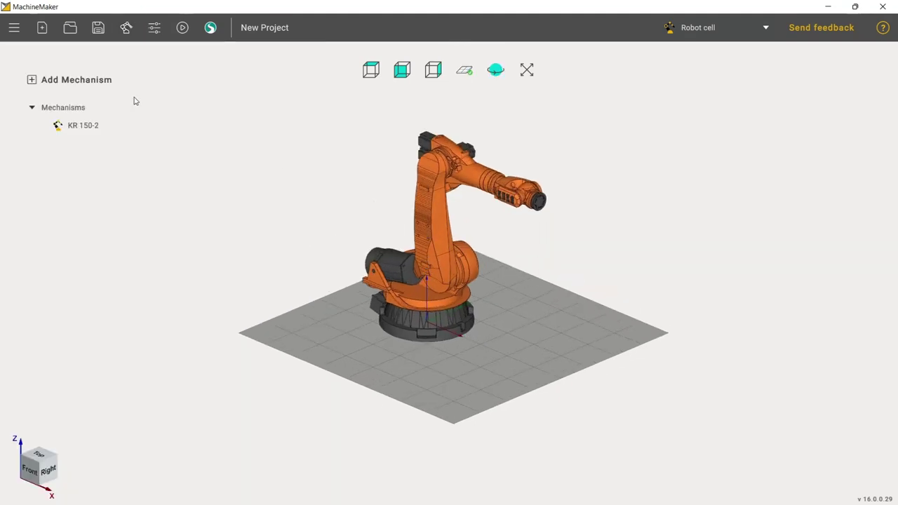
Step: Search the online mechanisms library for "2 ax" and add the Kuka DKP-400 V2 two-axis table to the cell
{"action": "left_click", "coordinate": [127, 28]}
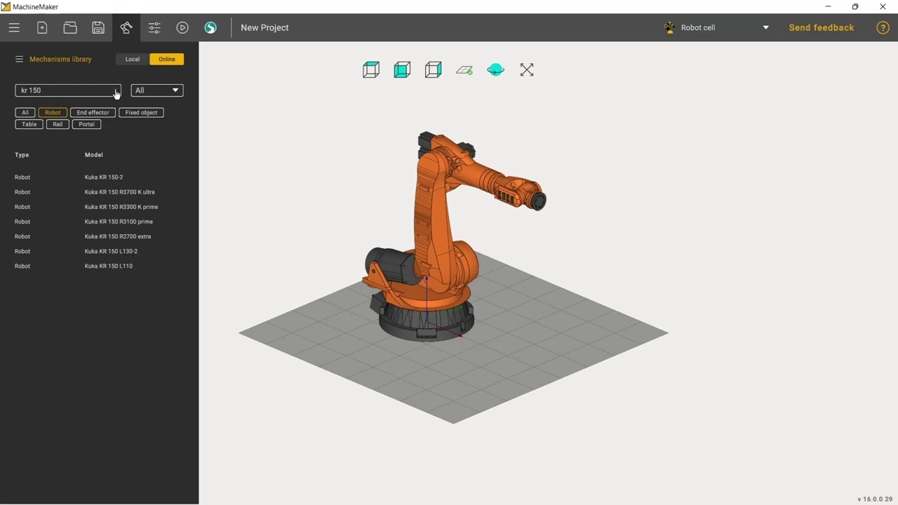
{"action": "left_click", "coordinate": [116, 91]}
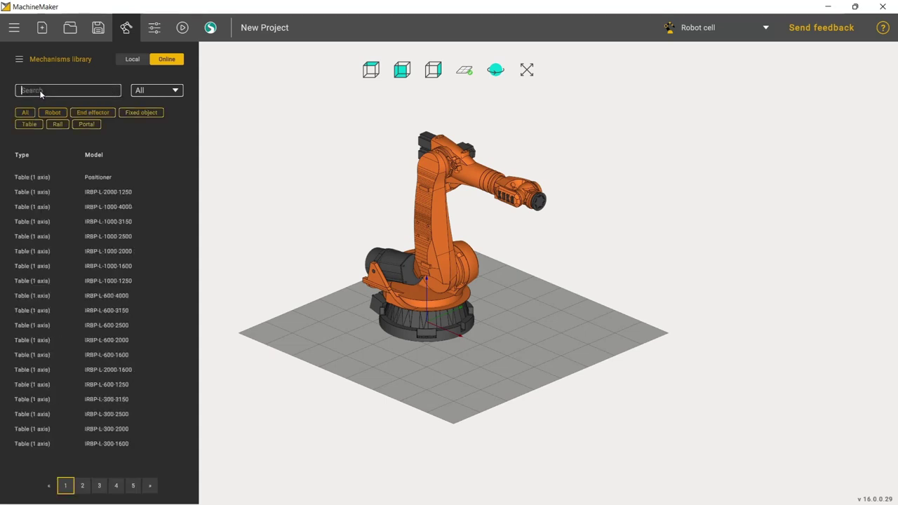
{"action": "type", "text": "a"}
{"action": "key", "text": "BackSpace"}
{"action": "type", "text": "2 ax"}
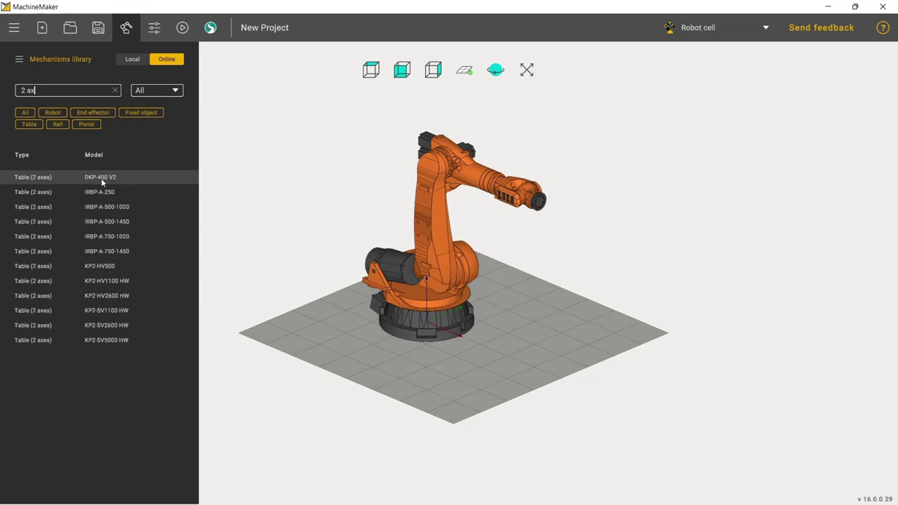
{"action": "left_click", "coordinate": [102, 178]}
{"action": "left_click", "coordinate": [237, 284]}
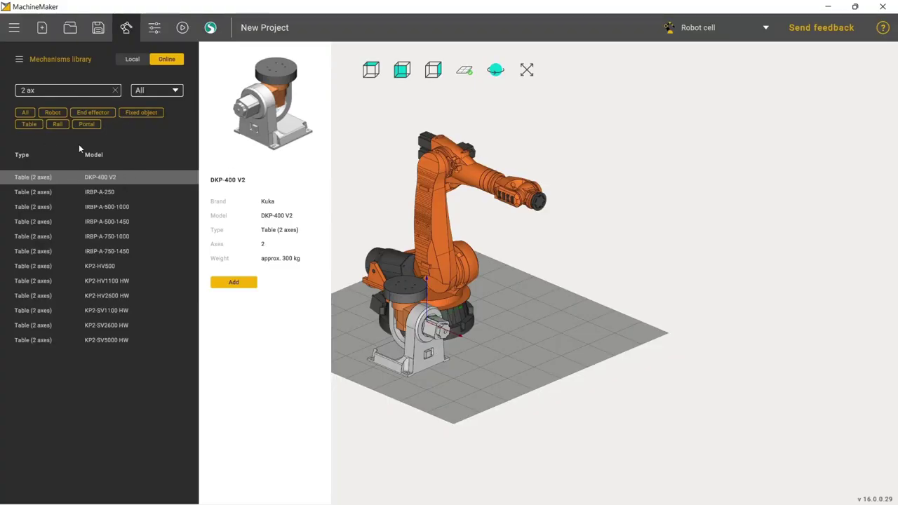
Step: Filter the online mechanisms library to end effectors and add the TeknoMotor C71/80-C-SB-BT spindle to the robot
{"action": "left_click", "coordinate": [93, 114]}
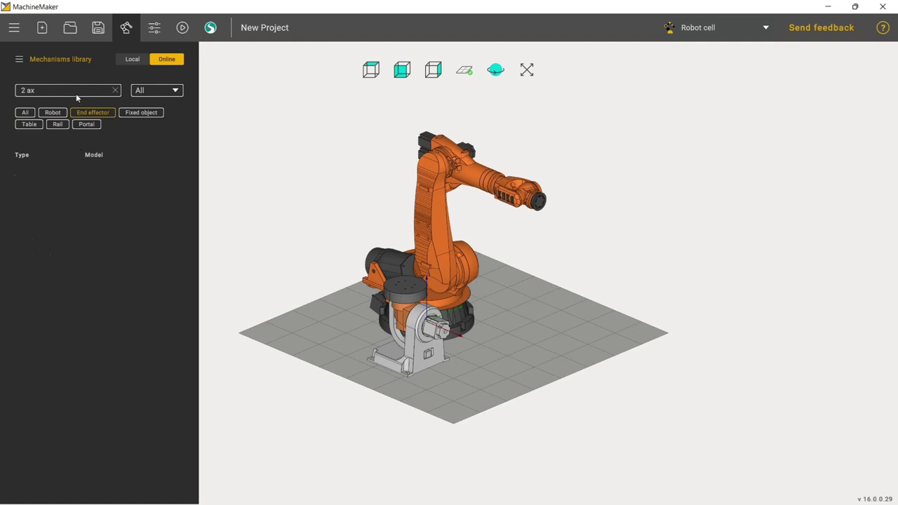
{"action": "left_click", "coordinate": [115, 90]}
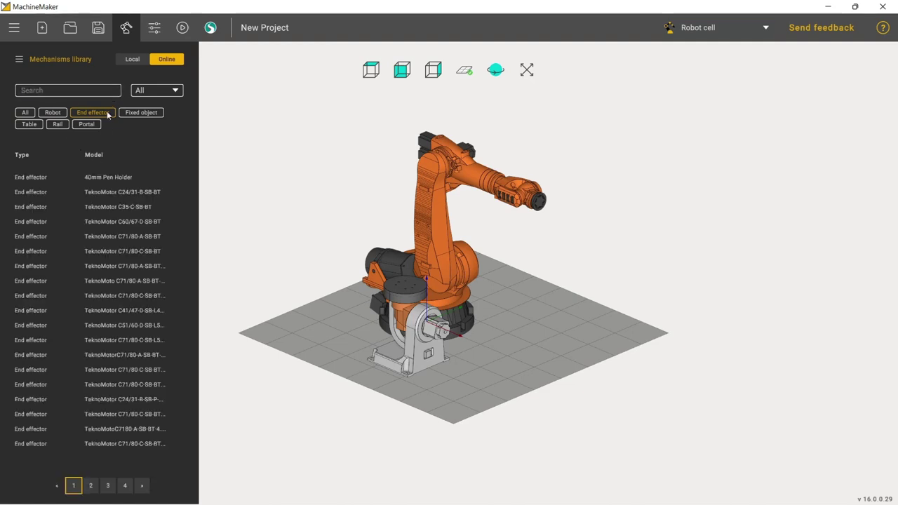
{"action": "left_click", "coordinate": [87, 240]}
{"action": "left_click", "coordinate": [102, 282]}
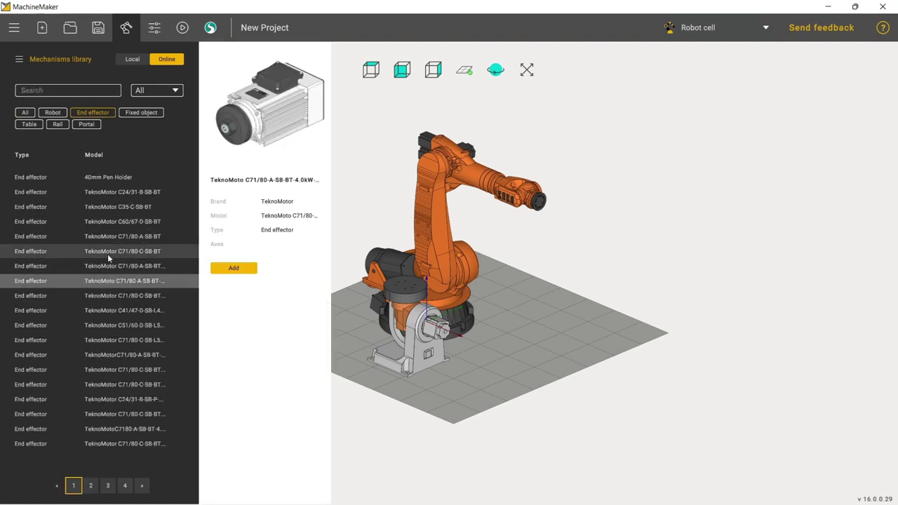
{"action": "left_click", "coordinate": [107, 254]}
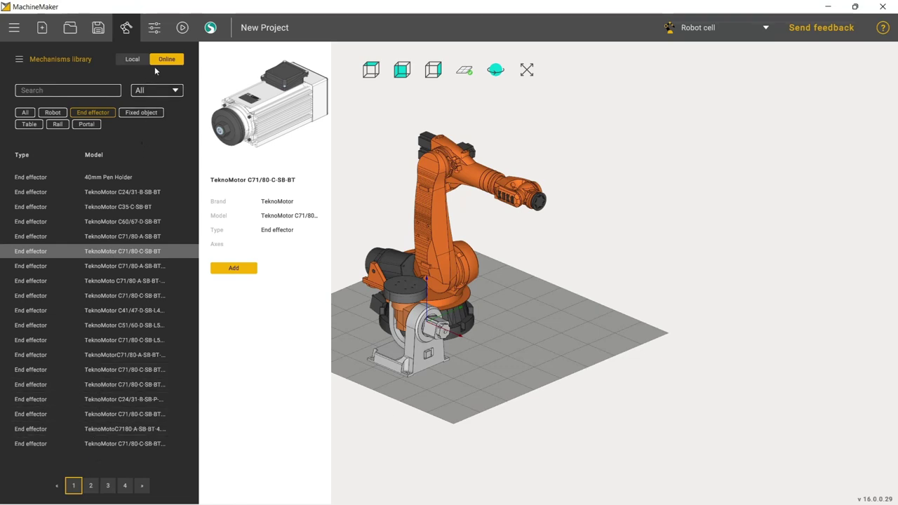
{"action": "left_click", "coordinate": [233, 267]}
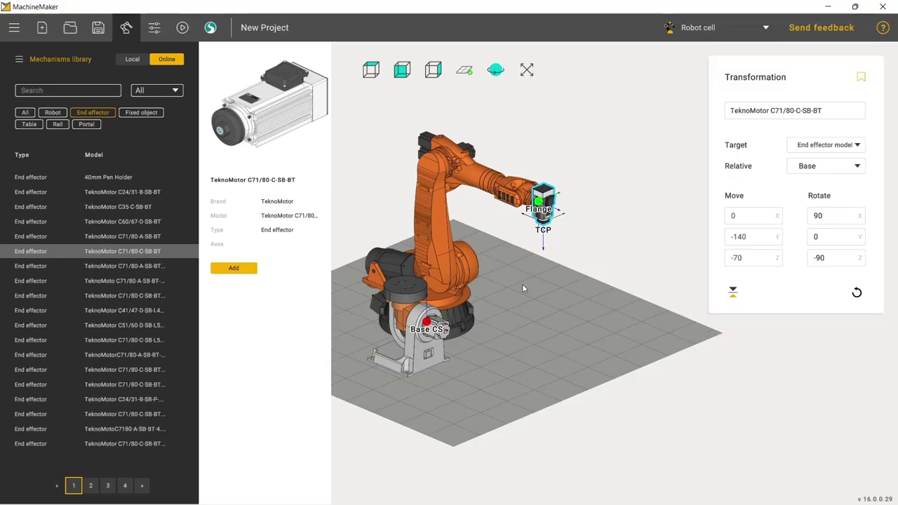
{"action": "left_click", "coordinate": [500, 296]}
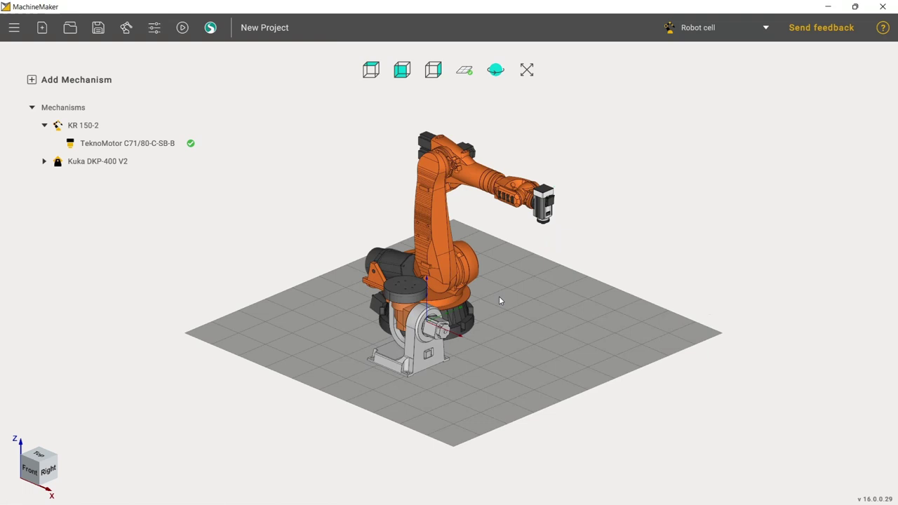
Step: Move the DKP-400 V2 table away from the robot's base to about X 1795, Y -71 and show its transformation settings
{"action": "middle_click_drag", "start_coordinate": [455, 323], "coordinate": [457, 383]}
{"action": "left_click_drag", "start_coordinate": [458, 385], "coordinate": [429, 338]}
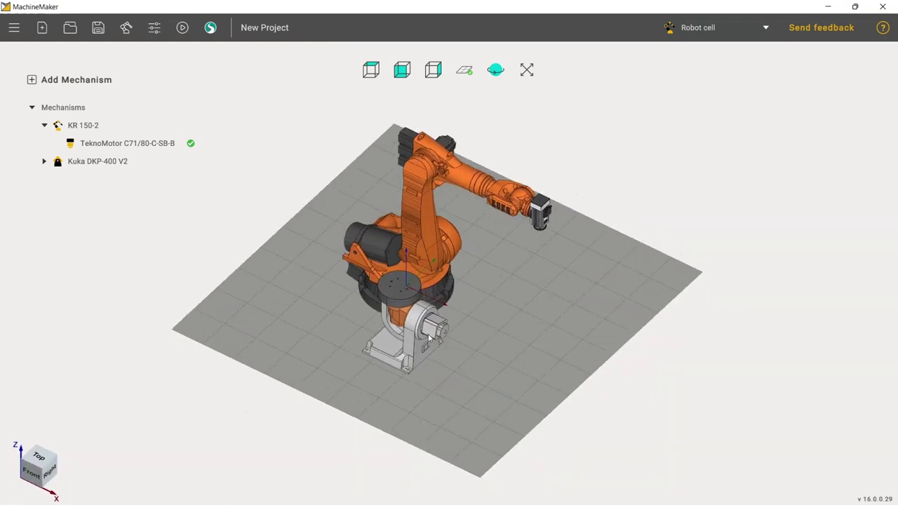
{"action": "left_click_drag", "start_coordinate": [456, 242], "coordinate": [551, 324]}
{"action": "left_click", "coordinate": [418, 322]}
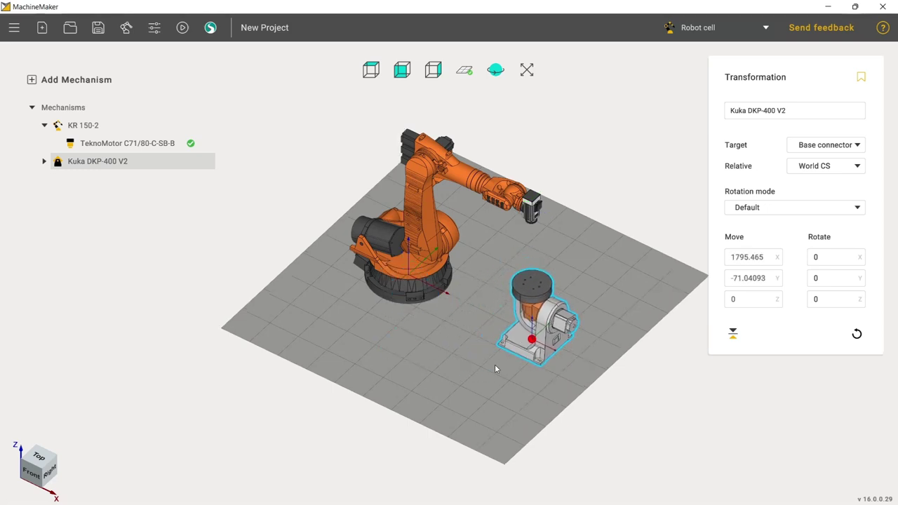
{"action": "middle_click_drag", "start_coordinate": [495, 364], "coordinate": [508, 311]}
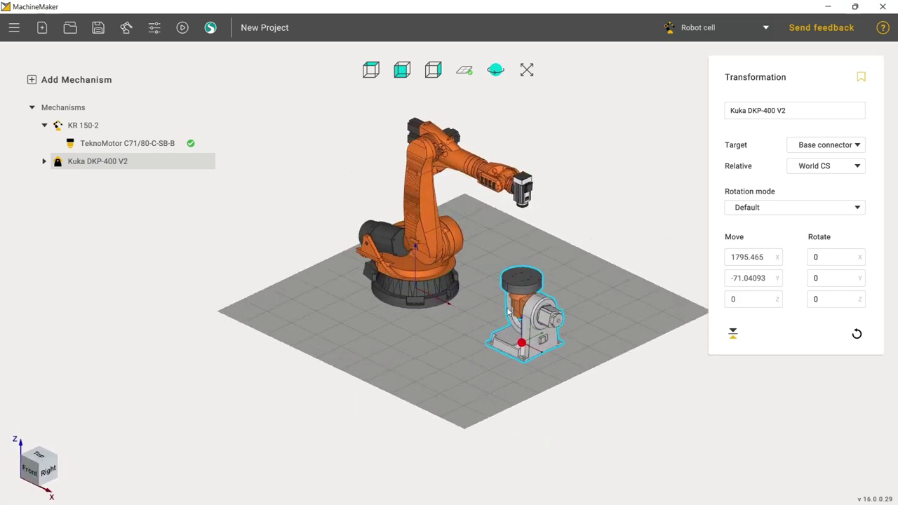
Step: Set the DKP-400 V2 table's position to X 2000 and Y 0 relative to the World CS
{"action": "double_click", "coordinate": [747, 258]}
{"action": "type", "text": "200"}
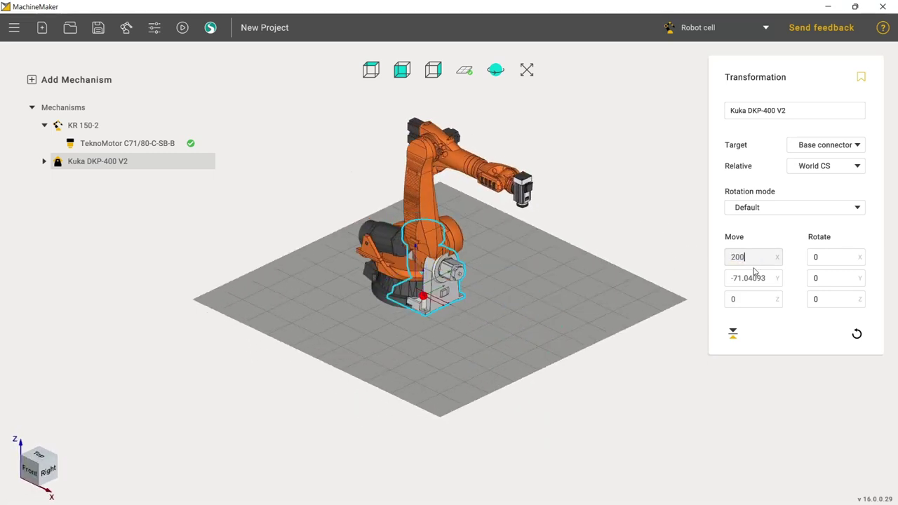
{"action": "left_click", "coordinate": [756, 278]}
{"action": "double_click", "coordinate": [752, 259]}
{"action": "type", "text": "0"}
{"action": "double_click", "coordinate": [755, 280]}
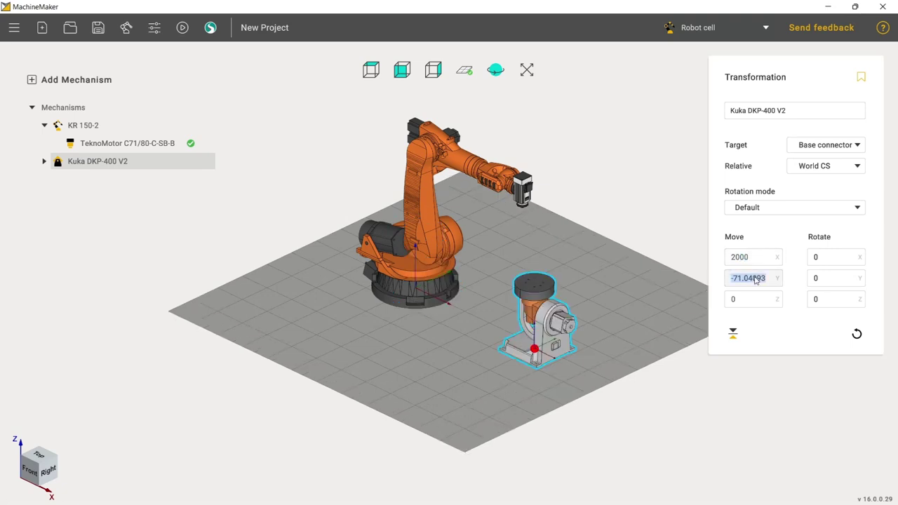
{"action": "type", "text": "0"}
Step: Try rotating the DKP-400 V2 table -90° about Y, and reset that rotation to 0
{"action": "double_click", "coordinate": [835, 280]}
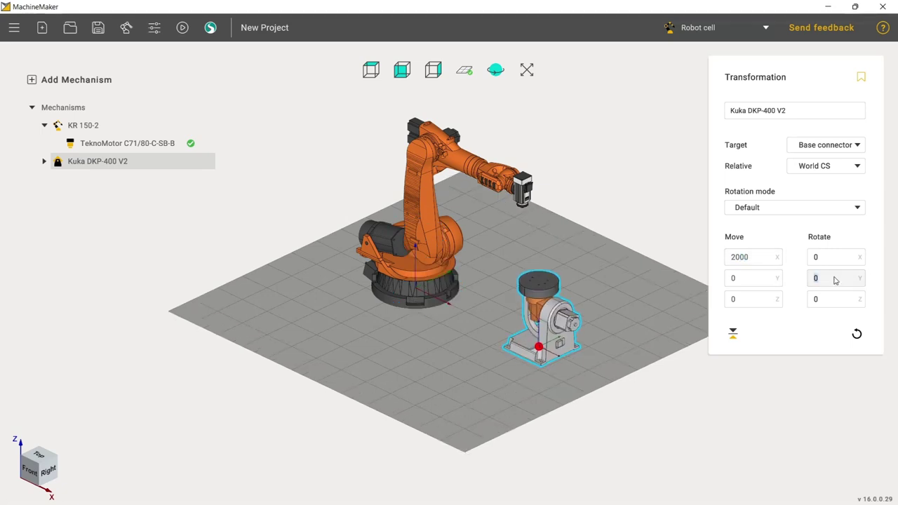
{"action": "type", "text": "-90"}
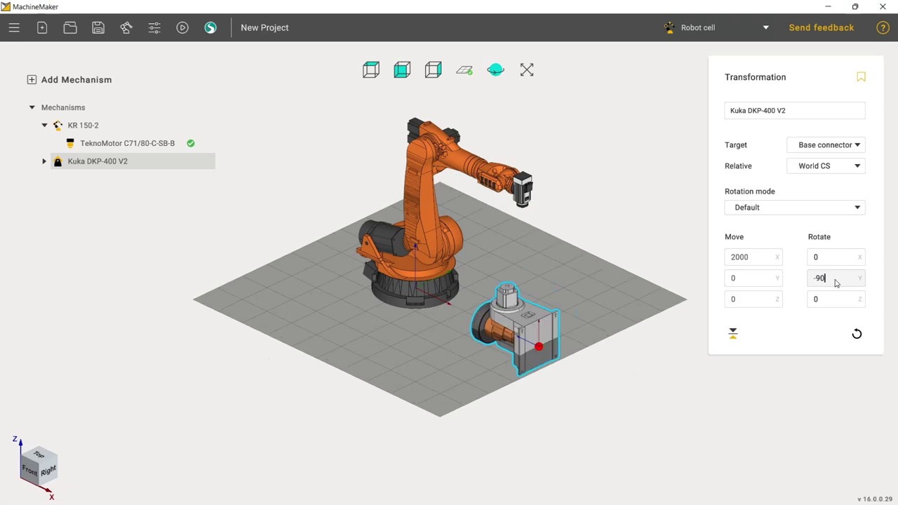
{"action": "double_click", "coordinate": [837, 282]}
{"action": "type", "text": "0"}
{"action": "double_click", "coordinate": [822, 258]}
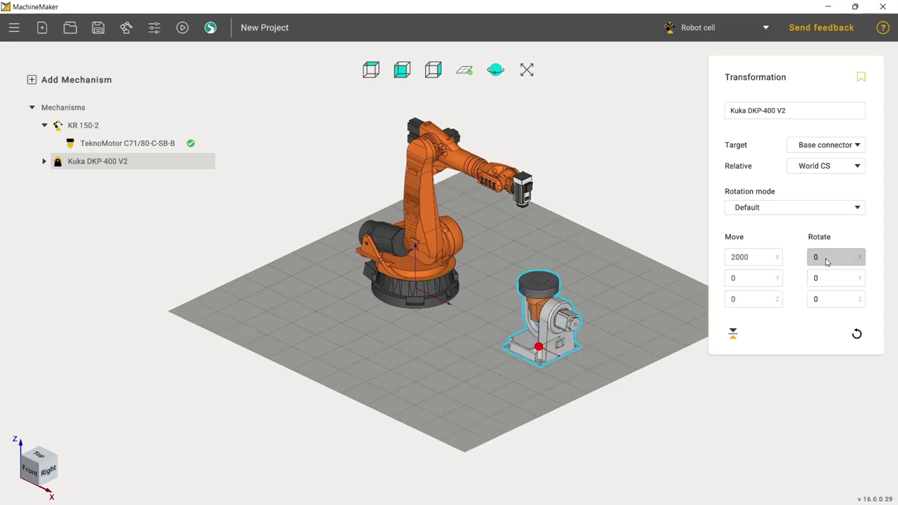
Step: Set the DKP-400 V2 table's rotation about Z to 90° and deselect the table
{"action": "double_click", "coordinate": [828, 299]}
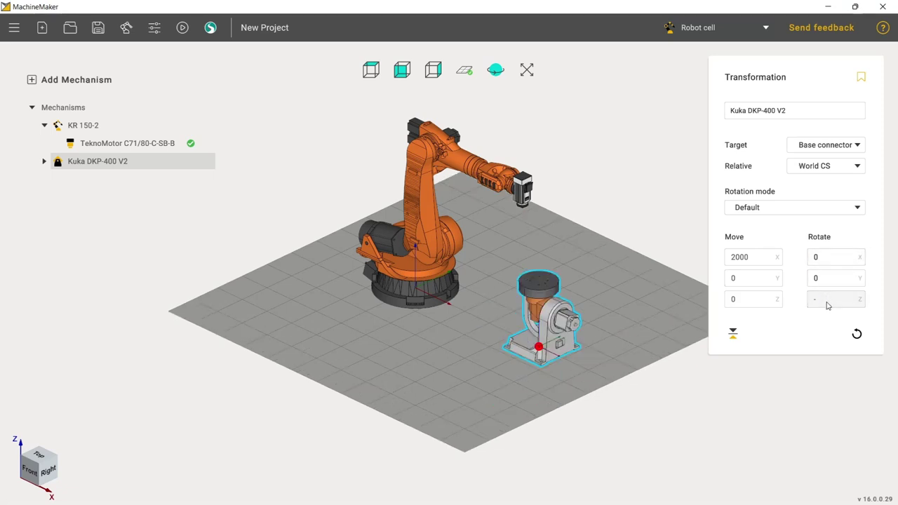
{"action": "type", "text": "-90"}
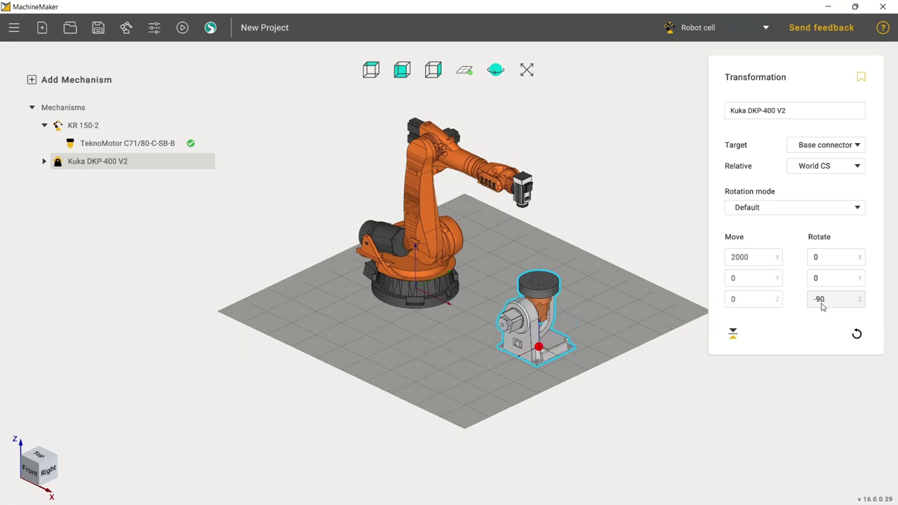
{"action": "left_click_drag", "start_coordinate": [822, 303], "coordinate": [809, 304]}
{"action": "key", "text": "BackSpace"}
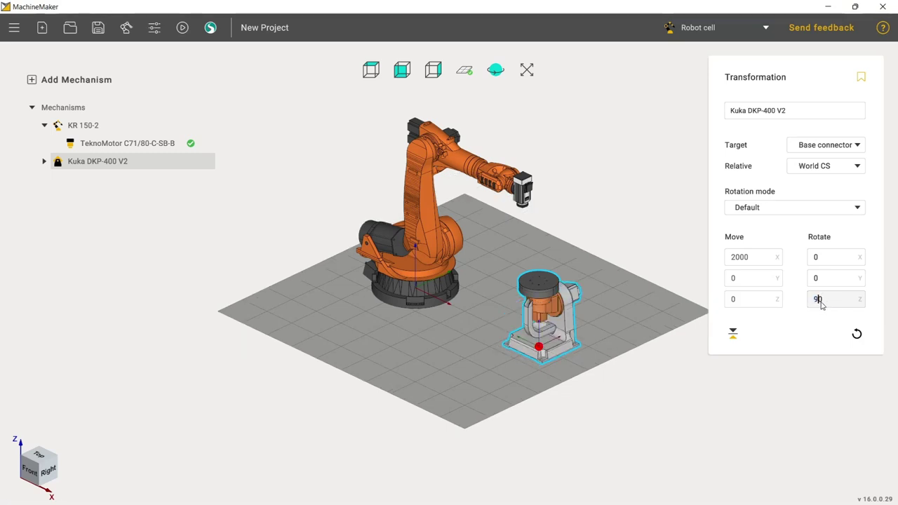
{"action": "left_click", "coordinate": [615, 268]}
Step: Select the TeknoMotor C71/80-C-SB-BT end effector and examine up close how it is mounted on the robot's flange
{"action": "scroll", "coordinate": [494, 193], "scroll_direction": "up", "scroll_amount": 1}
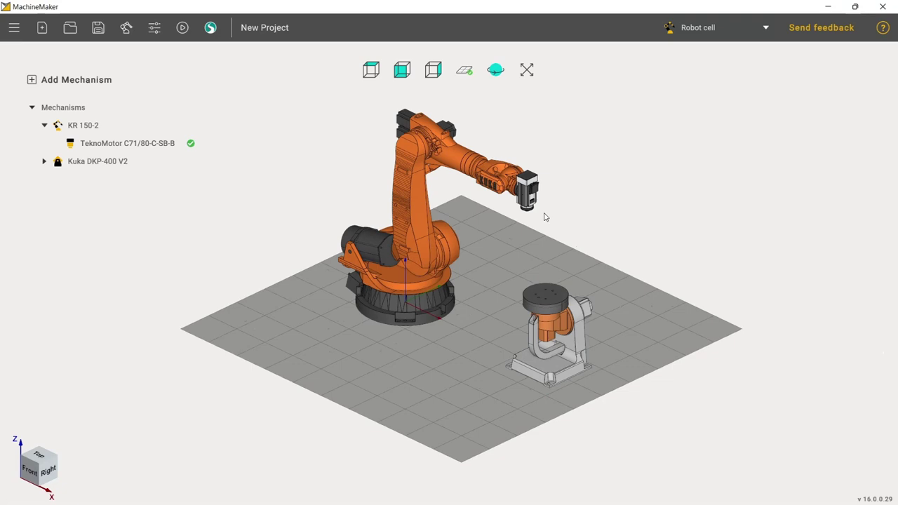
{"action": "left_click", "coordinate": [531, 200]}
{"action": "middle_click_drag", "start_coordinate": [478, 218], "coordinate": [541, 223]}
{"action": "scroll", "coordinate": [539, 202], "scroll_direction": "up", "scroll_amount": 4}
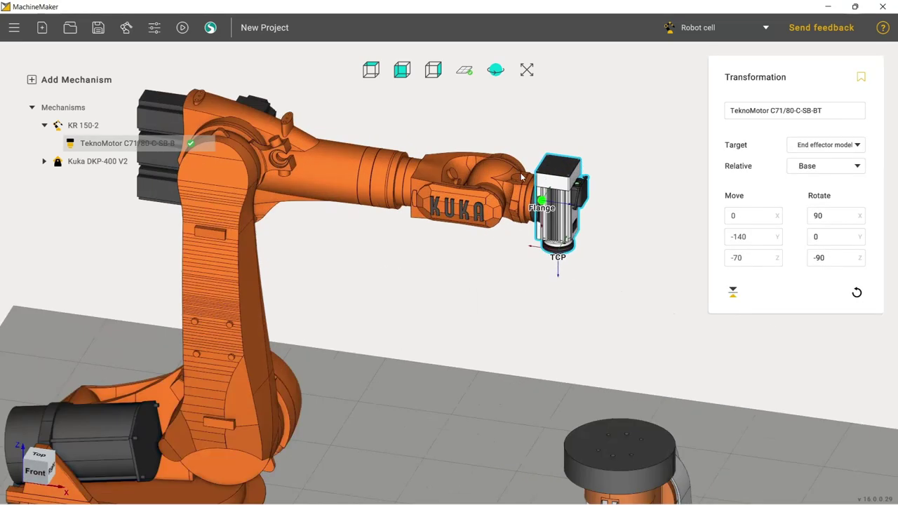
{"action": "middle_click_drag", "start_coordinate": [520, 174], "coordinate": [577, 173]}
{"action": "scroll", "coordinate": [554, 211], "scroll_direction": "up", "scroll_amount": 3}
{"action": "scroll", "coordinate": [552, 228], "scroll_direction": "down", "scroll_amount": 3}
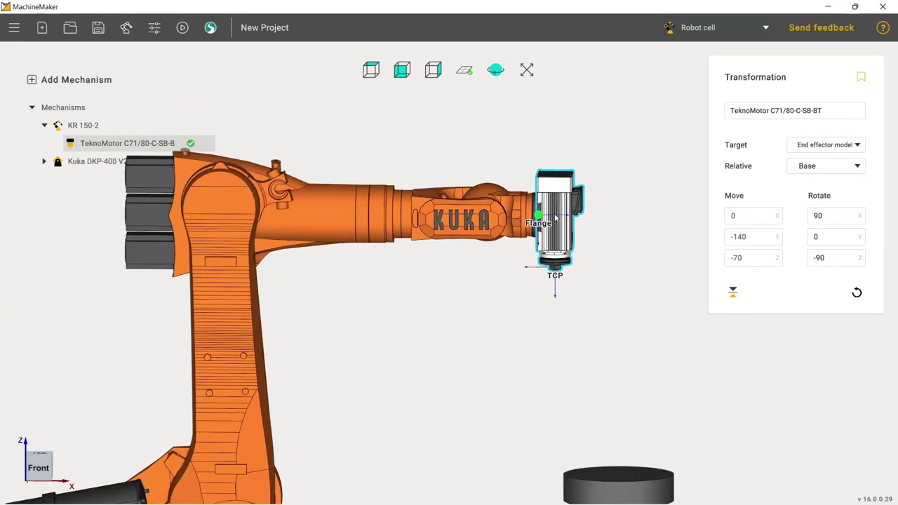
Step: Try moving the TeknoMotor end effector model to Z -60 relative to Base
{"action": "middle_click_drag", "start_coordinate": [552, 228], "coordinate": [519, 257]}
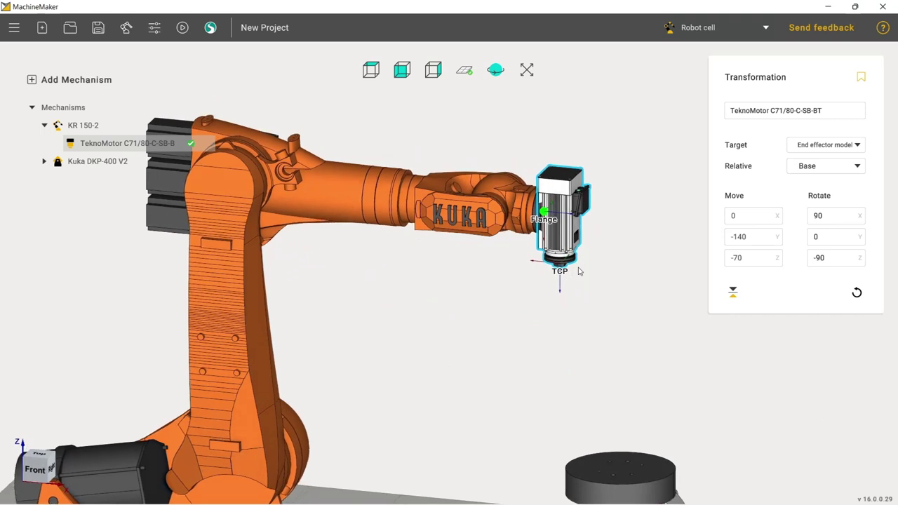
{"action": "scroll", "coordinate": [579, 271], "scroll_direction": "down", "scroll_amount": 3}
{"action": "scroll", "coordinate": [579, 271], "scroll_direction": "up", "scroll_amount": 4}
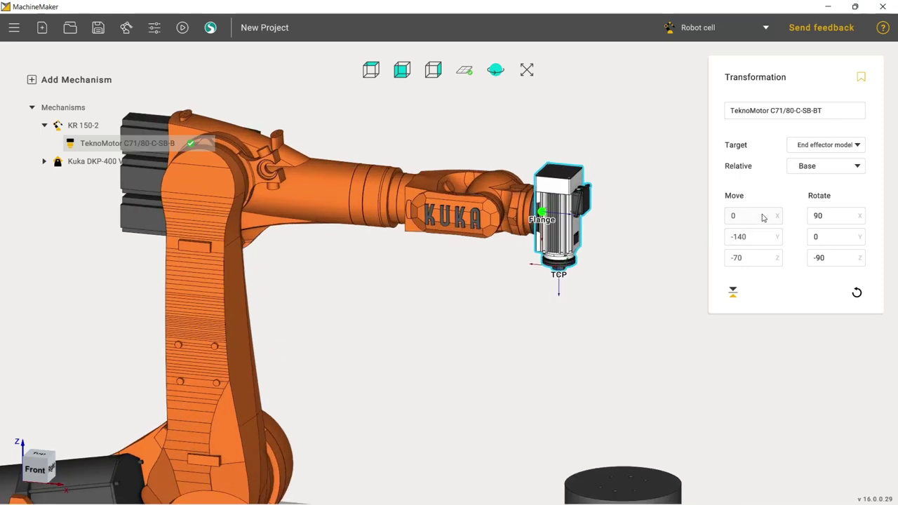
{"action": "left_click", "coordinate": [755, 261]}
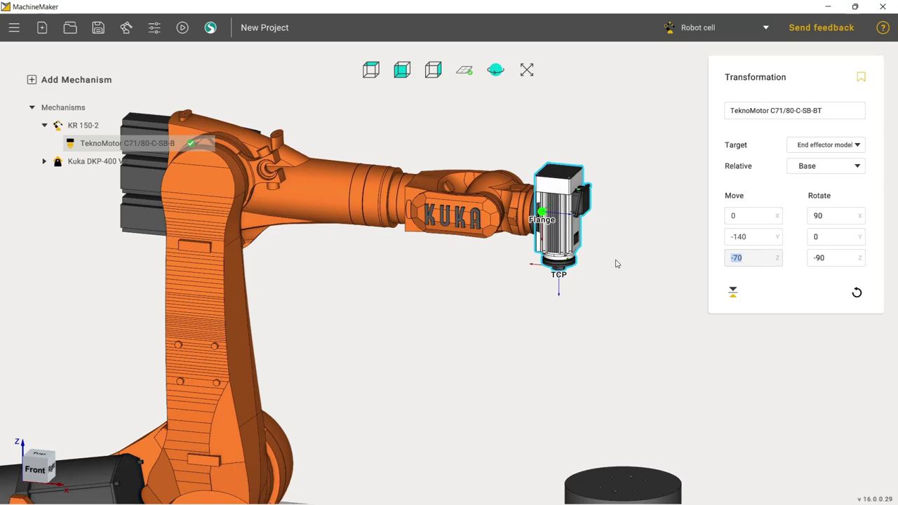
{"action": "mouse_move", "coordinate": [606, 261]}
{"action": "left_mouse_down"}
{"action": "mouse_move", "coordinate": [551, 285]}
{"action": "mouse_move", "coordinate": [551, 301]}
{"action": "mouse_move", "coordinate": [611, 290]}
{"action": "mouse_move", "coordinate": [561, 309]}
{"action": "mouse_move", "coordinate": [524, 291]}
{"action": "mouse_move", "coordinate": [536, 296]}
{"action": "mouse_move", "coordinate": [600, 271]}
{"action": "left_mouse_up"}
{"action": "left_click", "coordinate": [743, 262]}
{"action": "scroll", "coordinate": [745, 263], "scroll_direction": "up", "scroll_amount": 2}
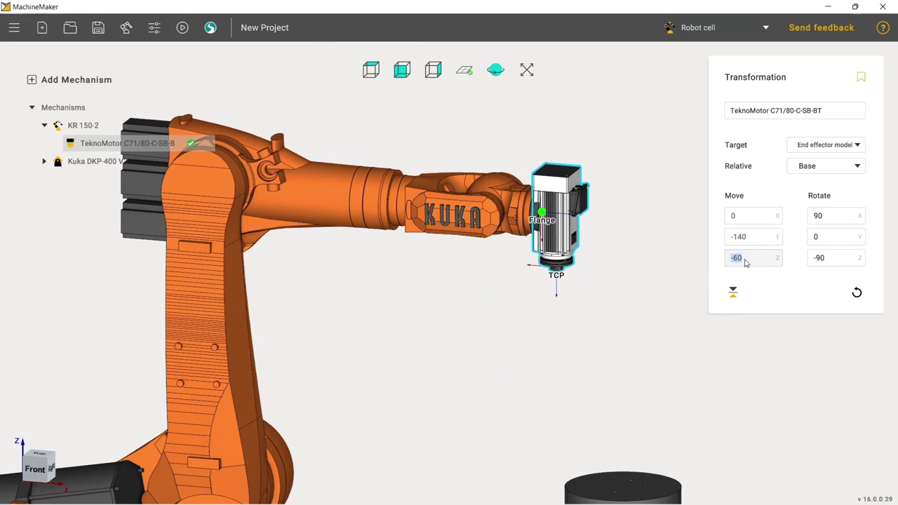
Step: Set the TeknoMotor end effector model's Z move to -120 relative to Base, compare it with the flange face, and deselect the spindle
{"action": "scroll", "coordinate": [745, 262], "scroll_direction": "down", "scroll_amount": 4}
{"action": "scroll", "coordinate": [746, 264], "scroll_direction": "down", "scroll_amount": 3}
{"action": "middle_click_drag", "start_coordinate": [562, 250], "coordinate": [599, 224]}
{"action": "scroll", "coordinate": [548, 207], "scroll_direction": "up", "scroll_amount": 5}
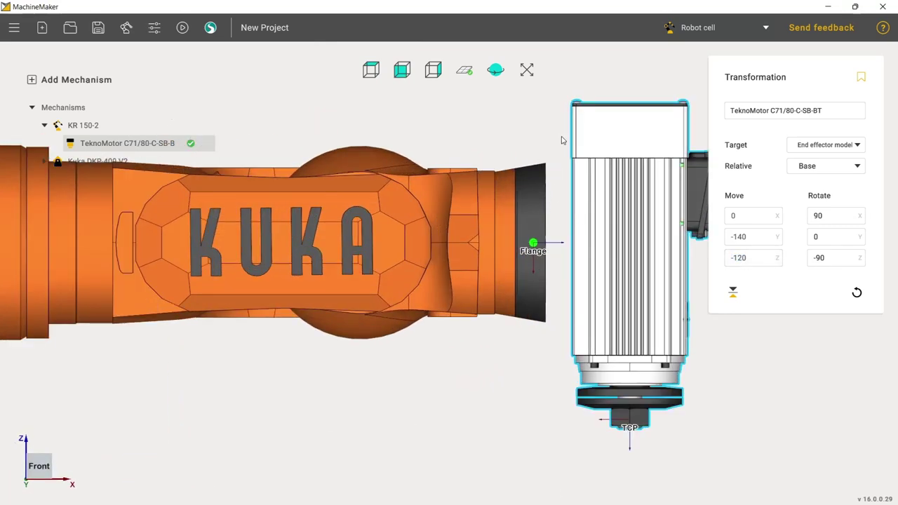
{"action": "scroll", "coordinate": [444, 342], "scroll_direction": "down", "scroll_amount": 4}
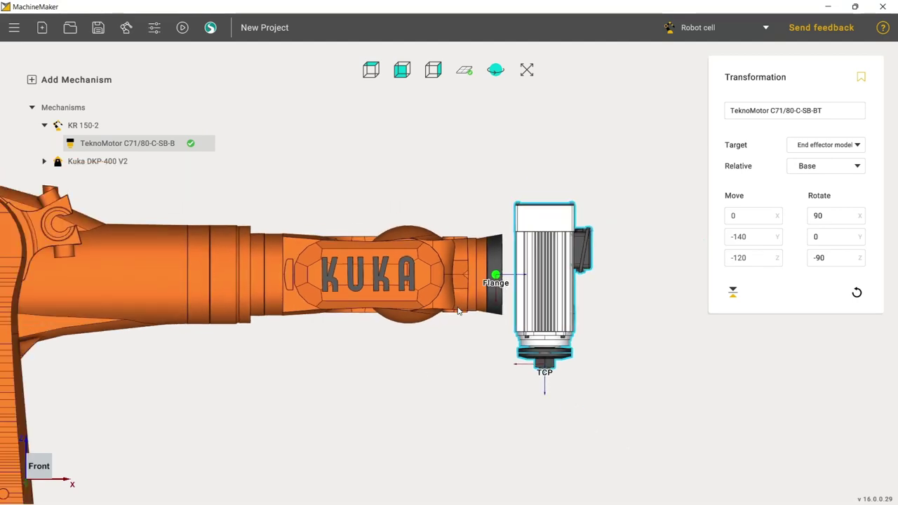
{"action": "middle_click_drag", "start_coordinate": [545, 324], "coordinate": [447, 382]}
{"action": "left_click", "coordinate": [355, 314]}
Step: Export the robot cell scheme for SprutCAM X into the Robot workflow folder inside Documents > SprutCAM X NB
{"action": "scroll", "coordinate": [416, 268], "scroll_direction": "down", "scroll_amount": 4}
{"action": "scroll", "coordinate": [417, 281], "scroll_direction": "down", "scroll_amount": 3}
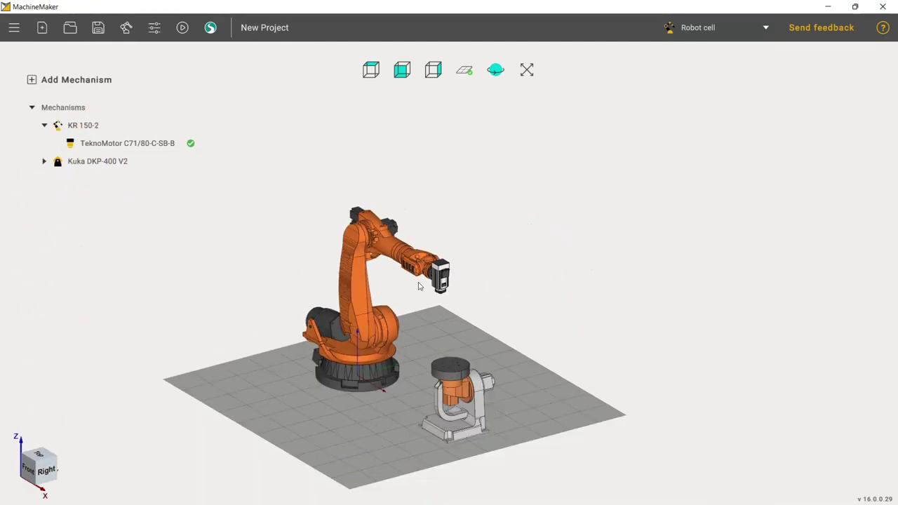
{"action": "scroll", "coordinate": [409, 357], "scroll_direction": "up", "scroll_amount": 4}
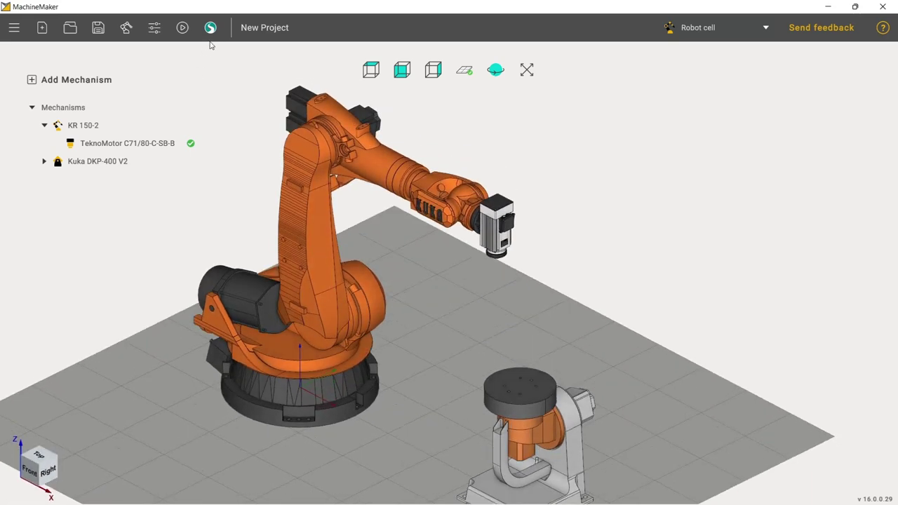
{"action": "left_click", "coordinate": [209, 28]}
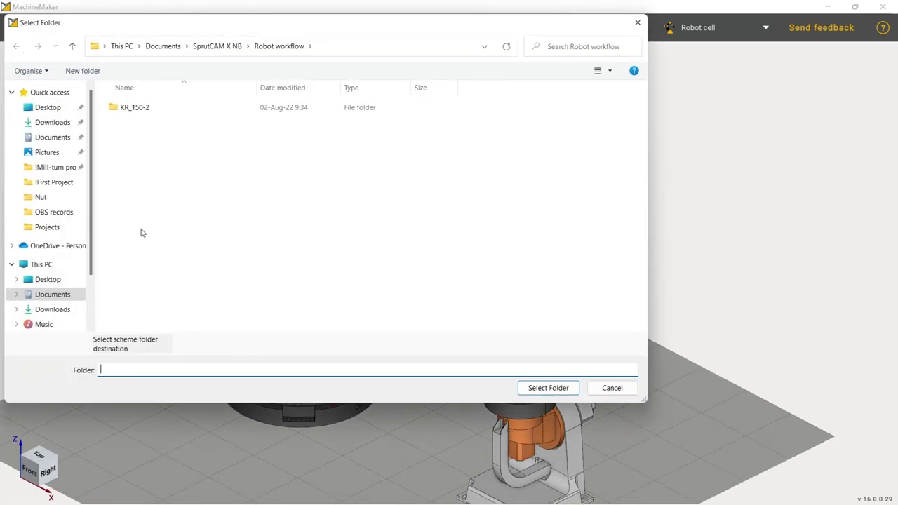
{"action": "left_click", "coordinate": [217, 46]}
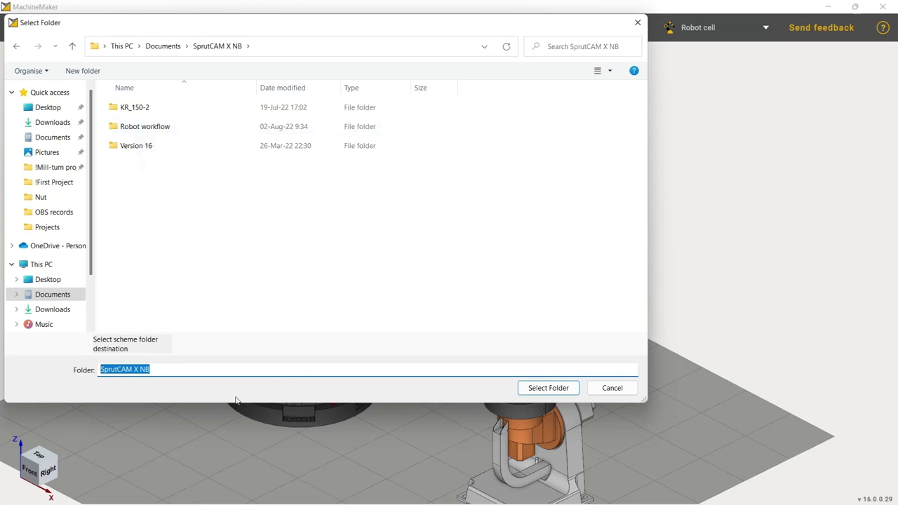
{"action": "left_click", "coordinate": [230, 372]}
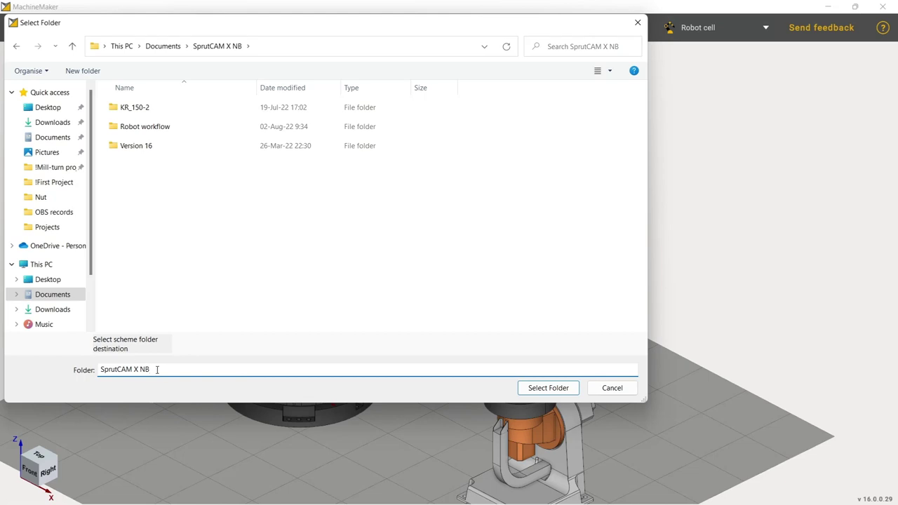
{"action": "key", "text": "ctrl+a"}
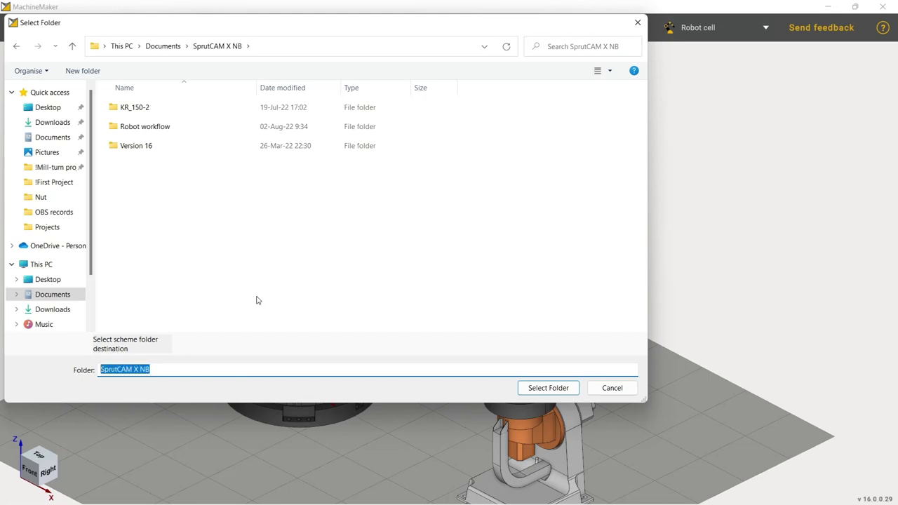
{"action": "type", "text": "robot"}
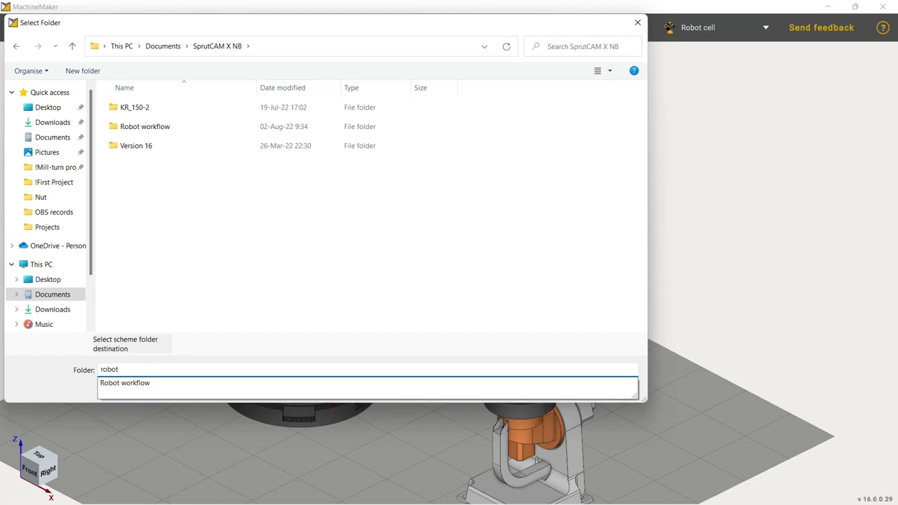
{"action": "key", "text": "Down"}
{"action": "key", "text": "Return"}
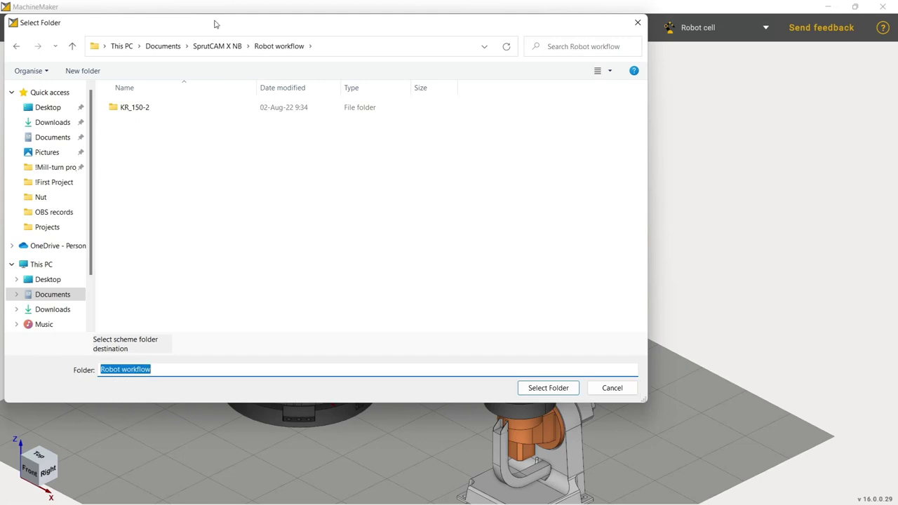
{"action": "left_click", "coordinate": [540, 388]}
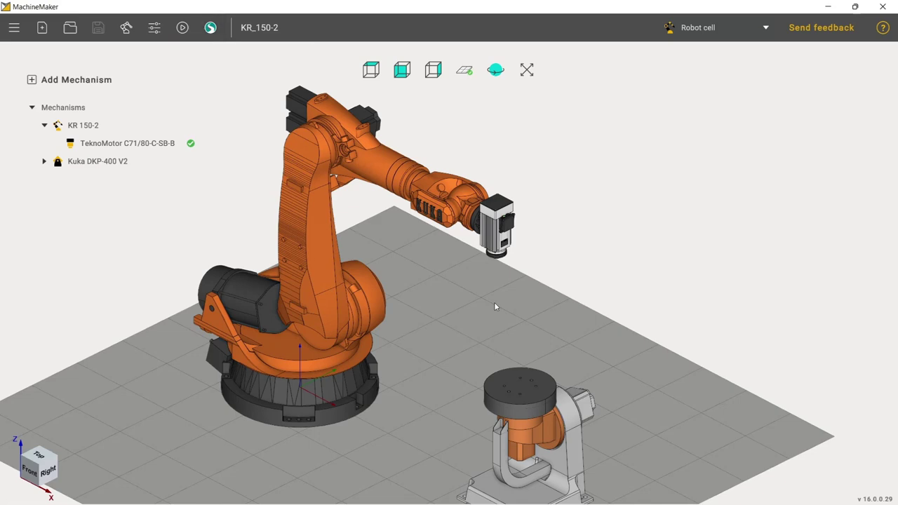
Step: Open the exported KR_150-2 cell in SprutCAM X and inspect the robot, spindle and two-axis table there
{"action": "scroll", "coordinate": [398, 295], "scroll_direction": "down", "scroll_amount": 3}
{"action": "scroll", "coordinate": [401, 315], "scroll_direction": "up", "scroll_amount": 4}
{"action": "scroll", "coordinate": [401, 319], "scroll_direction": "down", "scroll_amount": 3}
{"action": "scroll", "coordinate": [401, 323], "scroll_direction": "up", "scroll_amount": 3}
{"action": "middle_click_drag", "start_coordinate": [401, 323], "coordinate": [358, 226]}
{"action": "left_click", "coordinate": [210, 28]}
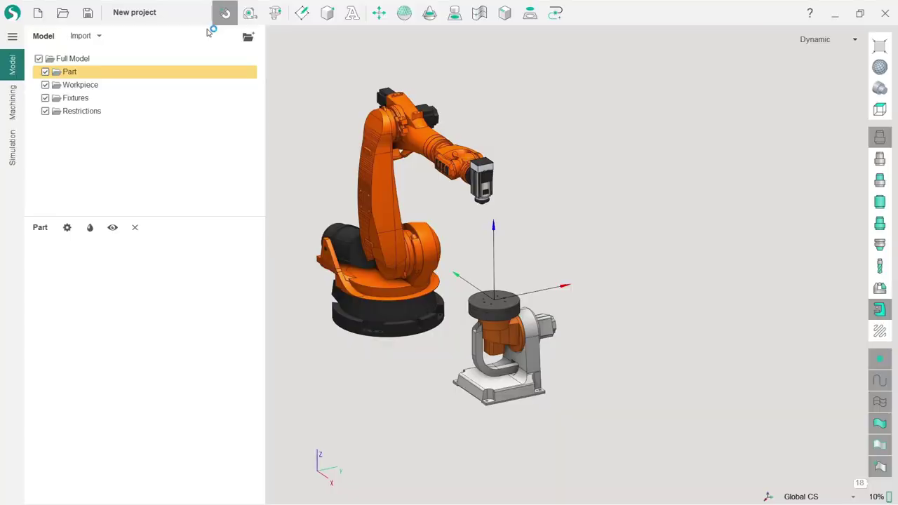
{"action": "middle_click_drag", "start_coordinate": [415, 274], "coordinate": [469, 271]}
{"action": "scroll", "coordinate": [469, 270], "scroll_direction": "down", "scroll_amount": 2}
{"action": "scroll", "coordinate": [464, 255], "scroll_direction": "up", "scroll_amount": 4}
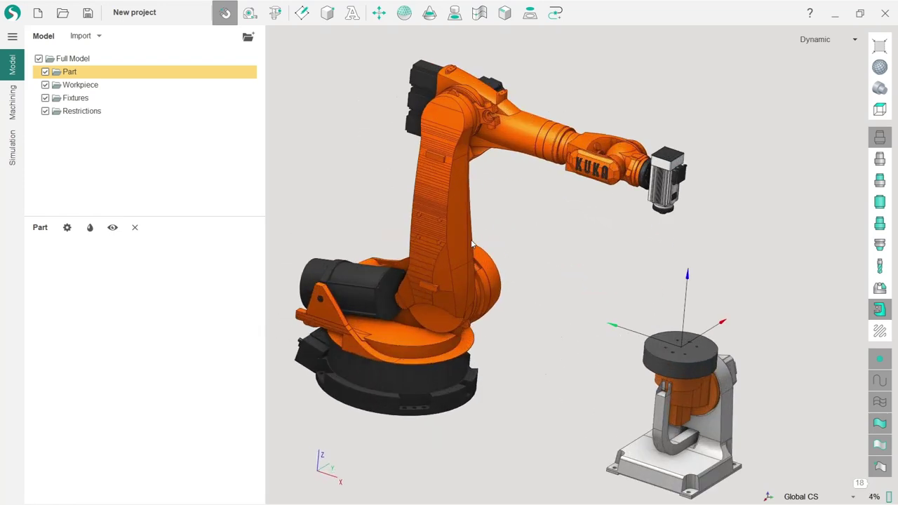